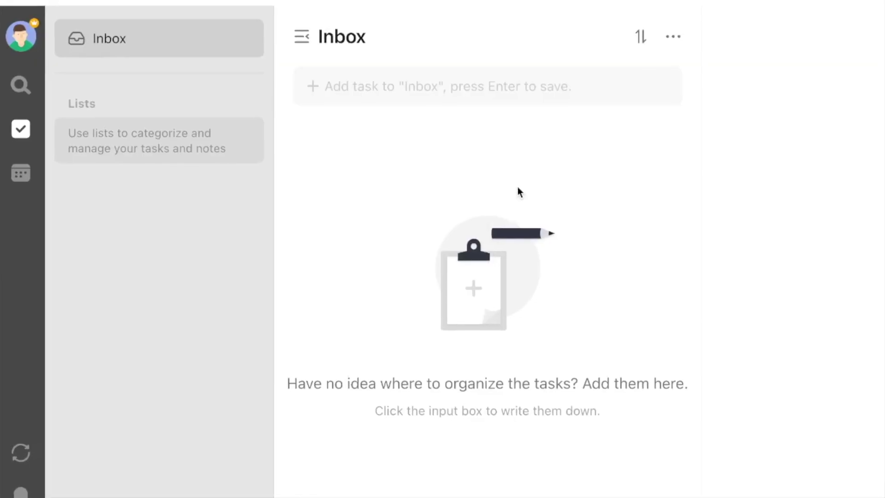
Step: Add a task named "New task" to the Inbox
left_click(453, 89)
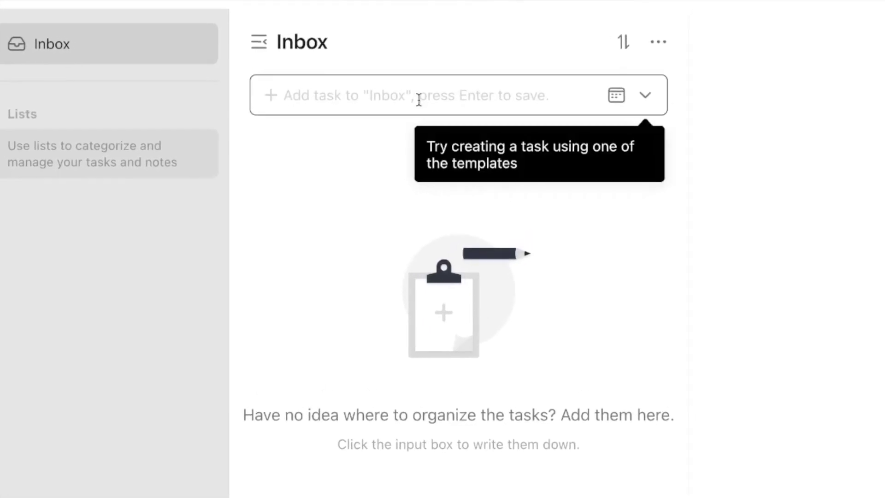
type("New task")
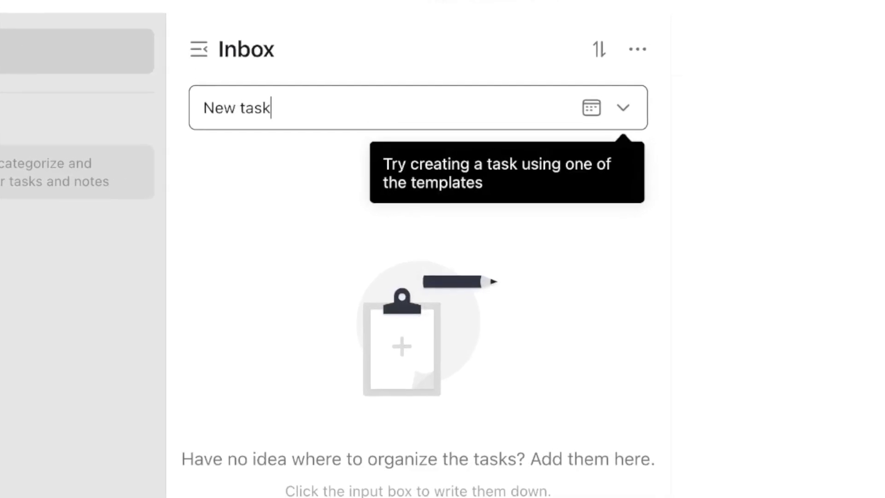
key("Return")
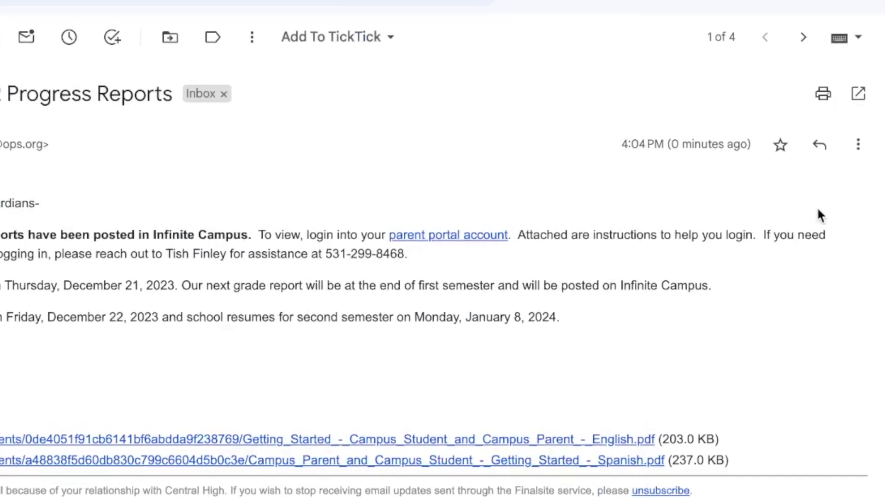
Step: Switch to Gmail and open the additional message options of the Progress Reports email
left_click(860, 147)
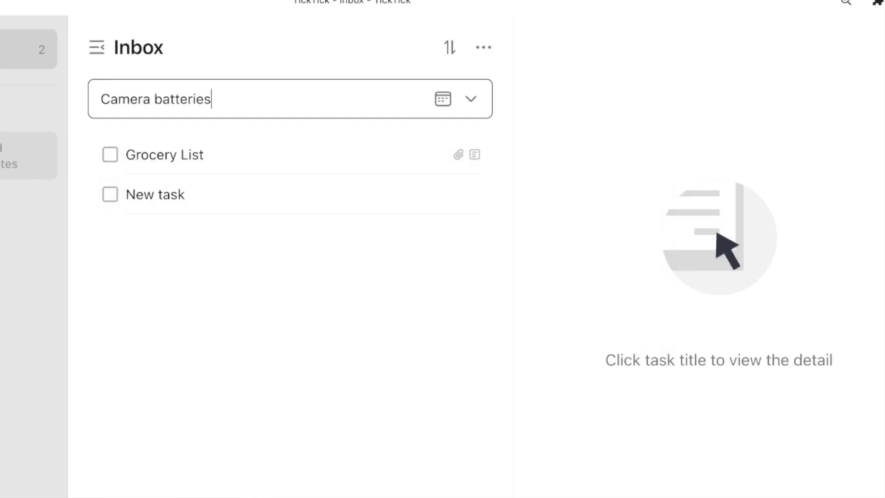
Step: Save "Camera batteries" as a task in the TickTick Inbox
key("Return")
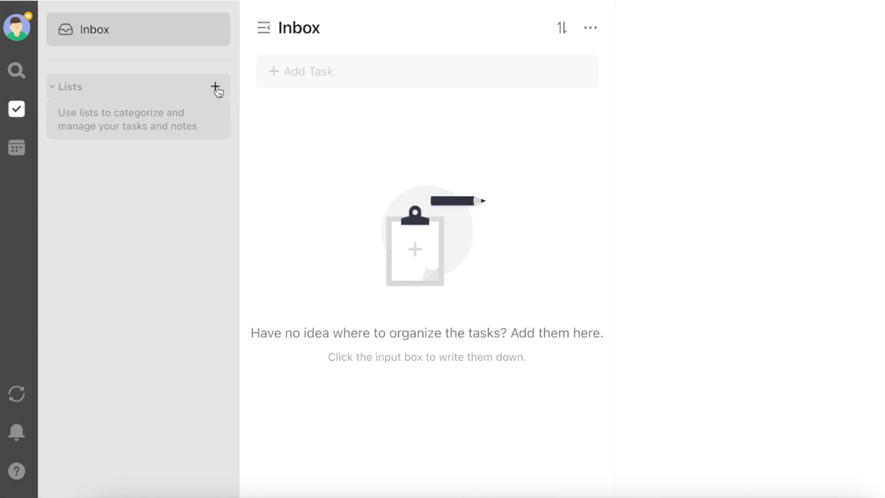
Step: Create a list named "Reference" with the card file box emoji and the type Note List
left_click(215, 88)
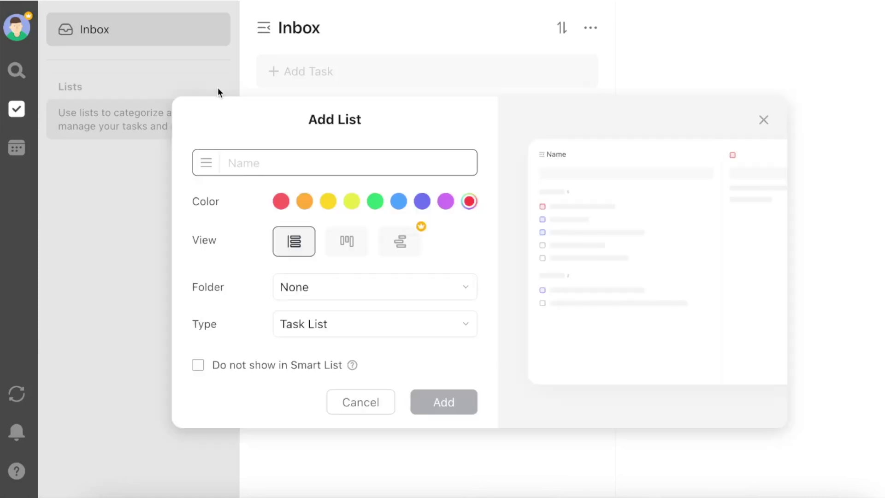
type("Reference")
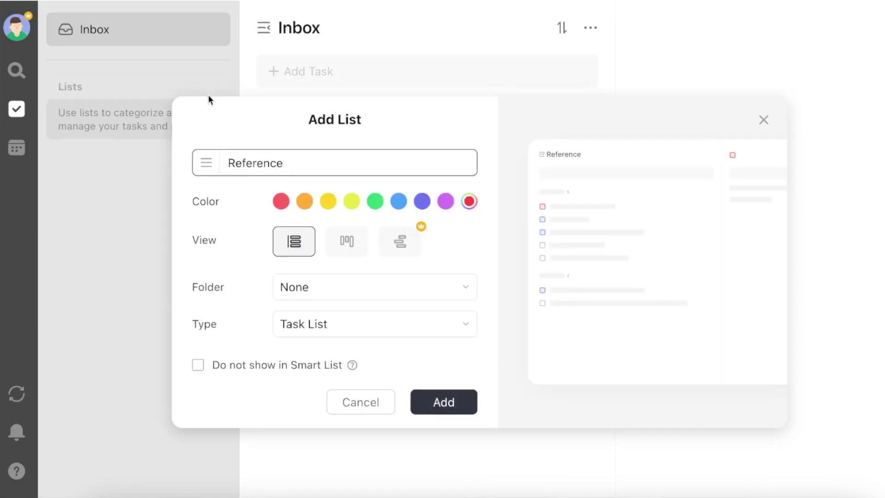
left_click(206, 162)
type("file")
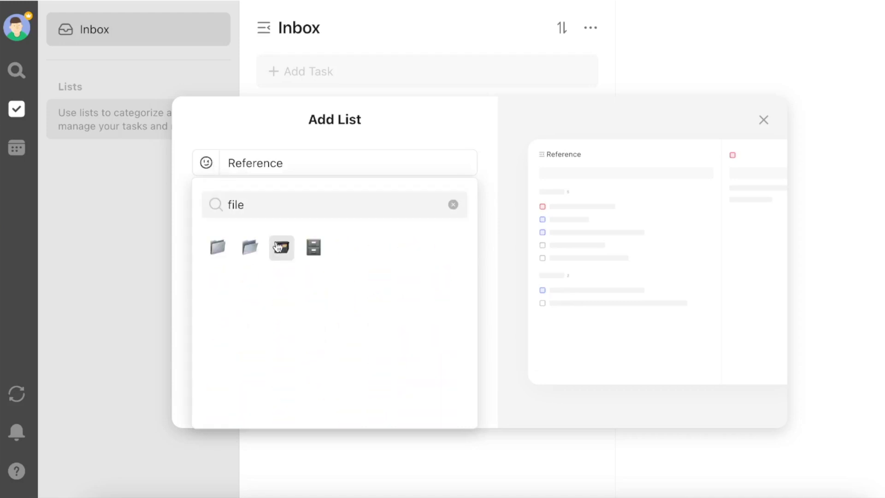
left_click(279, 247)
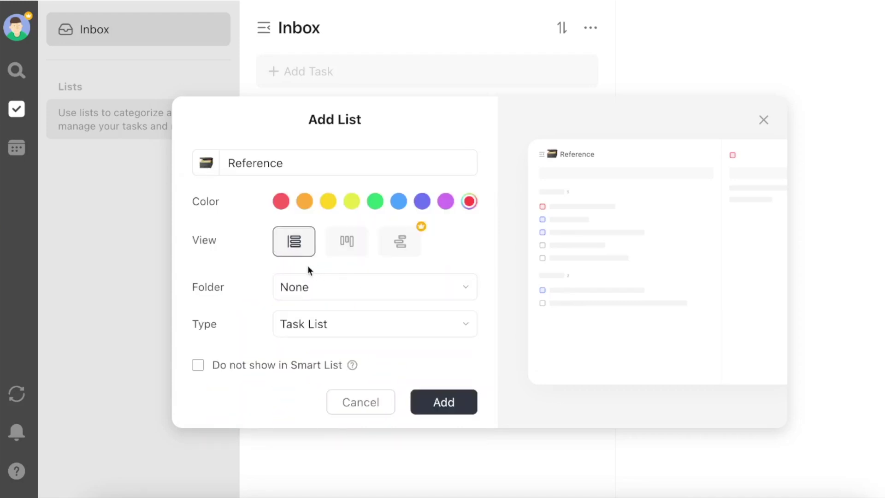
left_click(342, 324)
left_click(352, 388)
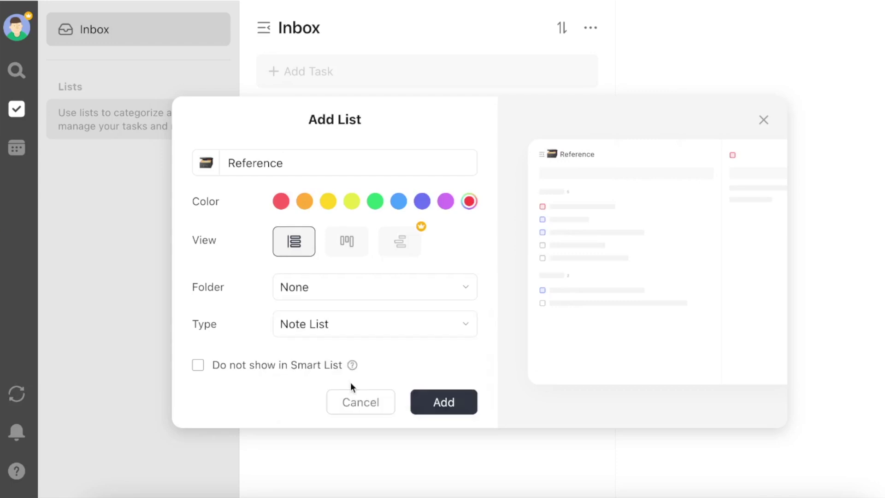
left_click(428, 406)
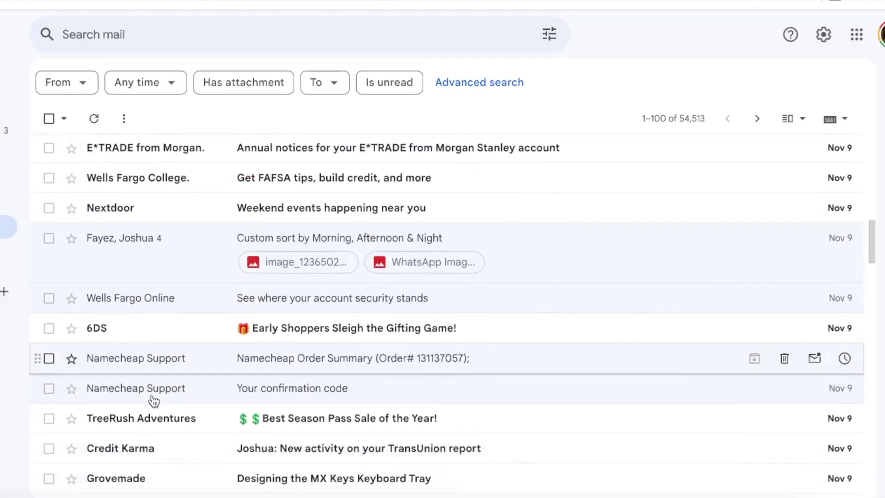
Step: In the Gmail message list, select the Evolution Admin email "Open House - Goal Keeper Clinic - Winter League Info"
scroll(152, 399, "down", 4)
scroll(153, 399, "down", 1)
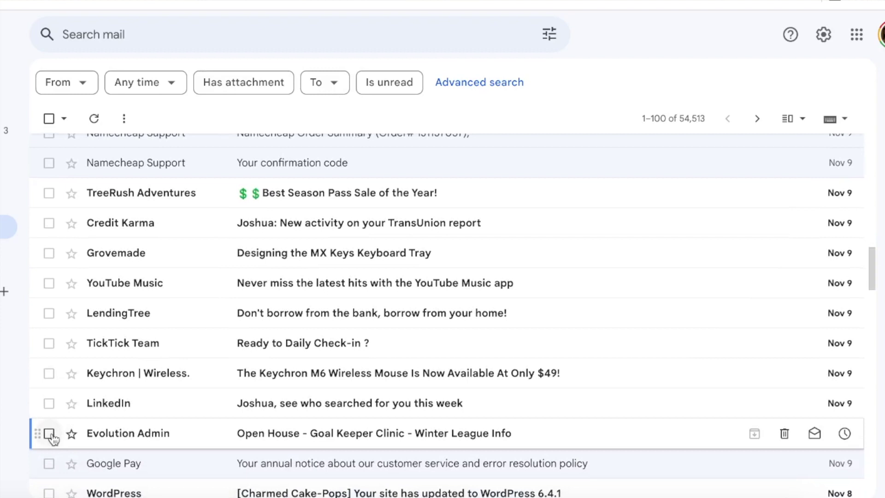
left_click(50, 434)
scroll(52, 437, "down", 1)
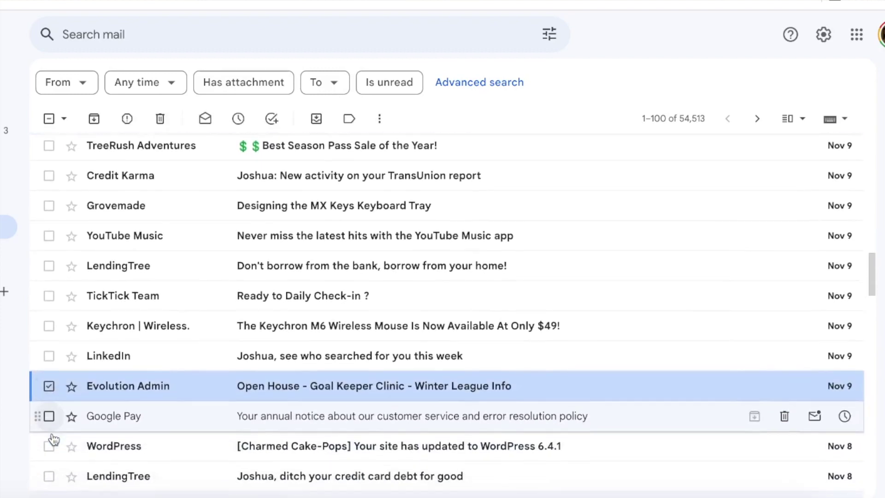
scroll(52, 439, "down", 1)
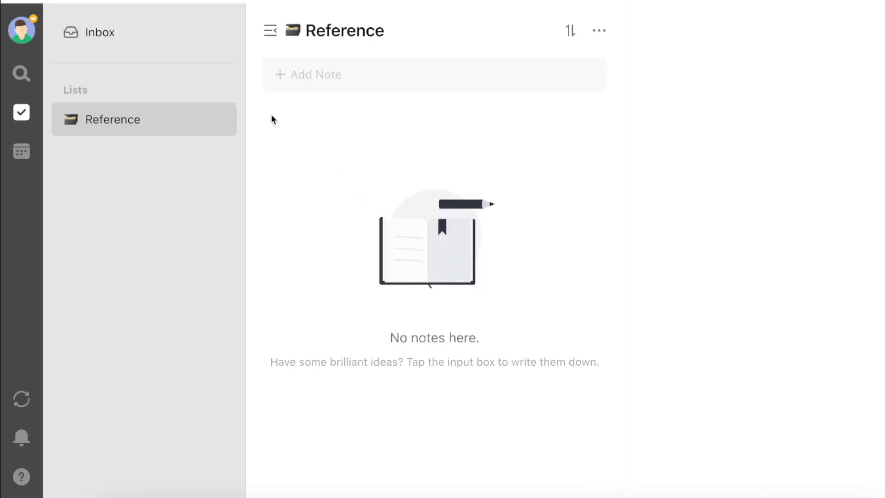
Step: Set up a new TickTick list named "Someday Maybe" with the calendar emoji
left_click(225, 87)
type("Someday Maybe")
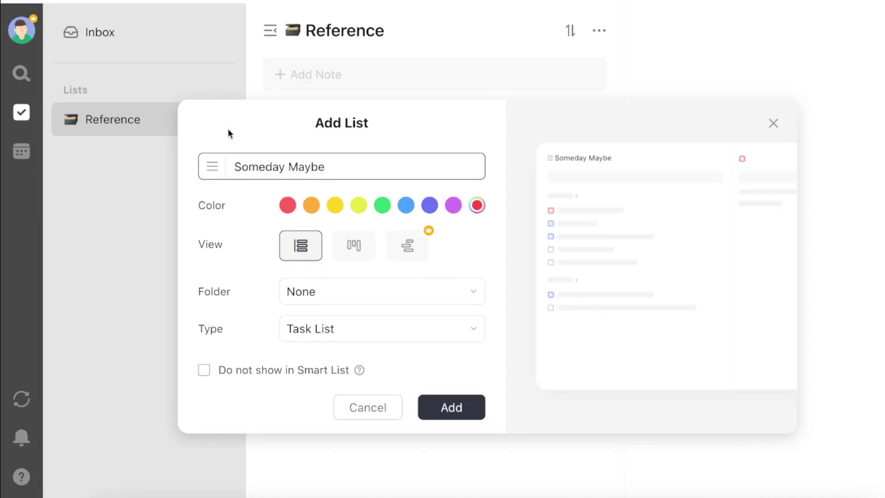
left_click(214, 166)
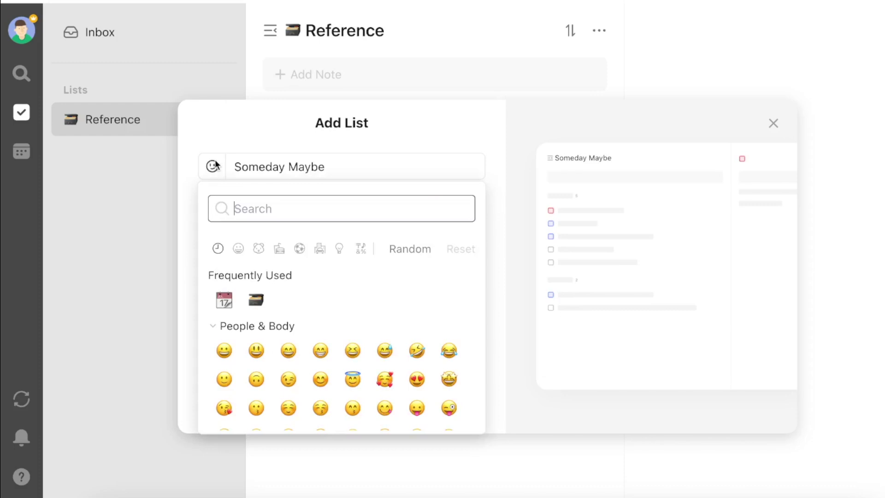
left_click(224, 301)
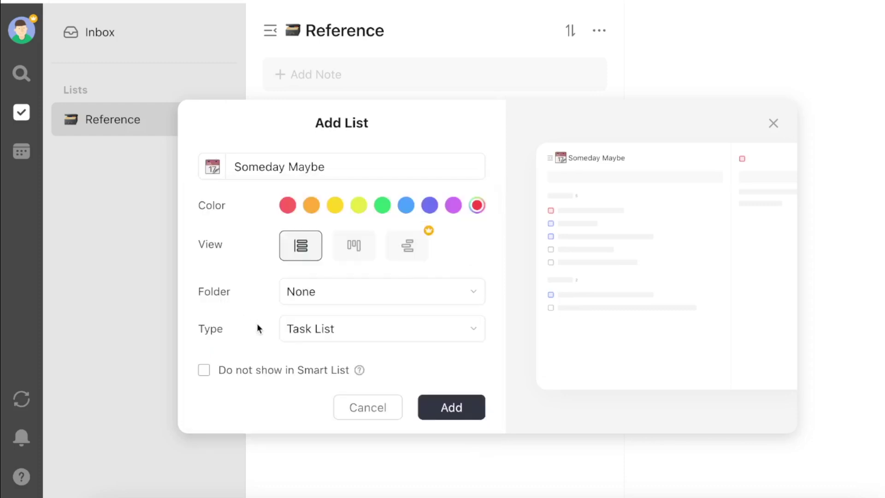
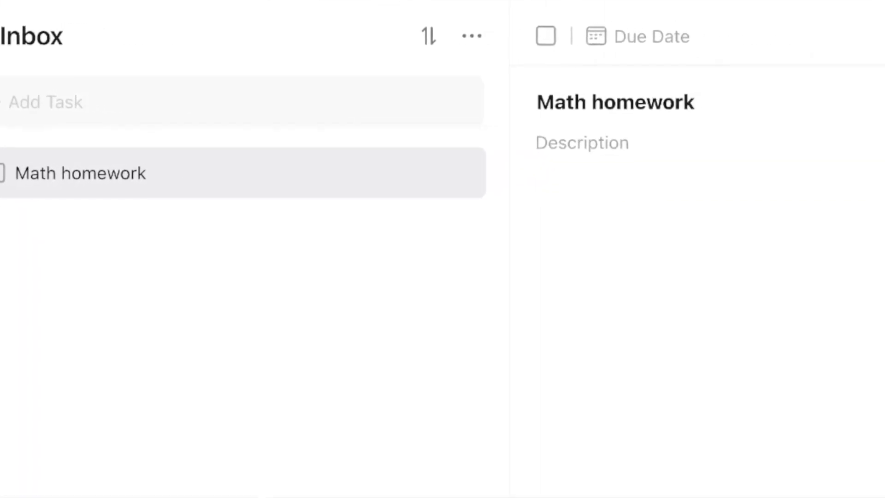
Step: Rename the "Math homework" task to "Complete questions 8-24 on page 51 in the Math textbook"
left_click(655, 109)
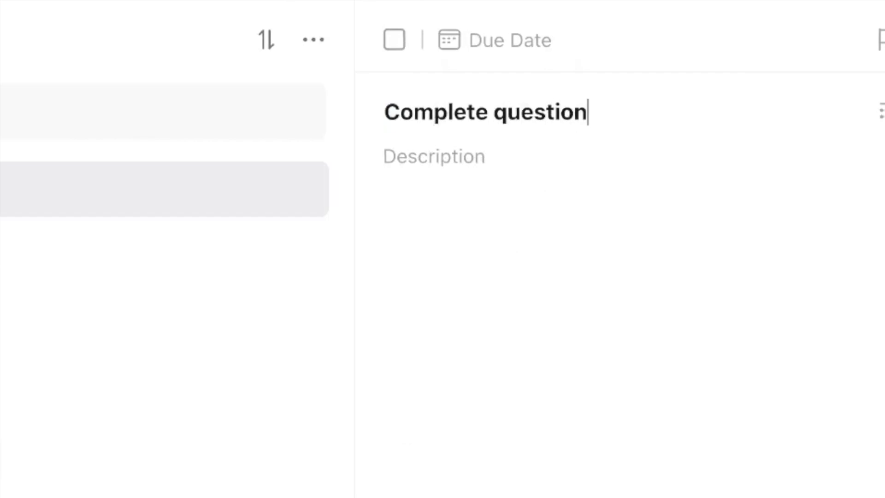
type("8-24 ")
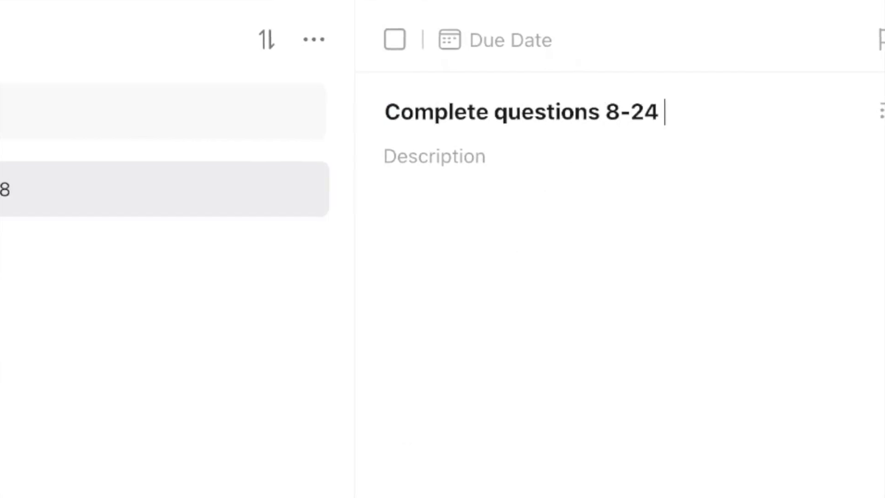
type("on page 51 in the M")
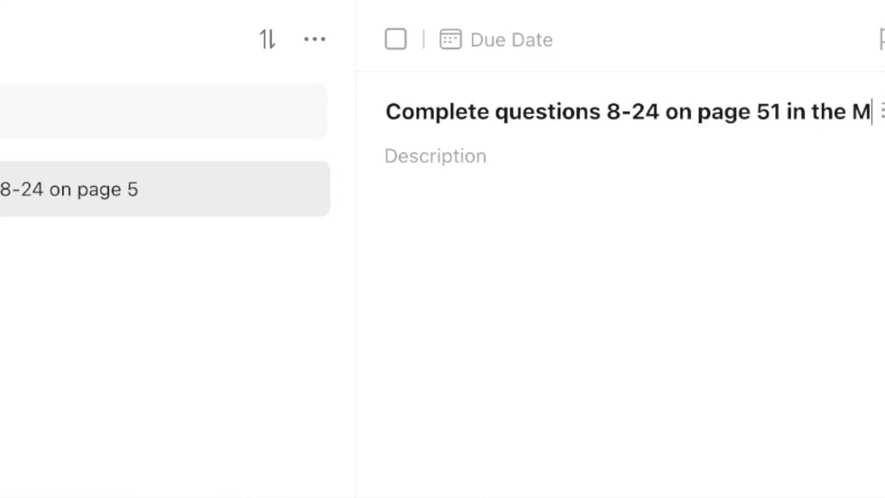
type("ath text")
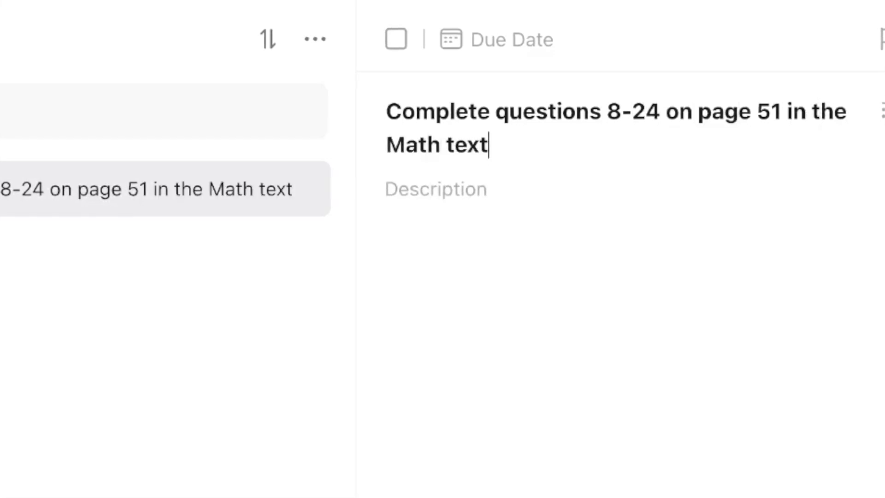
type("bo")
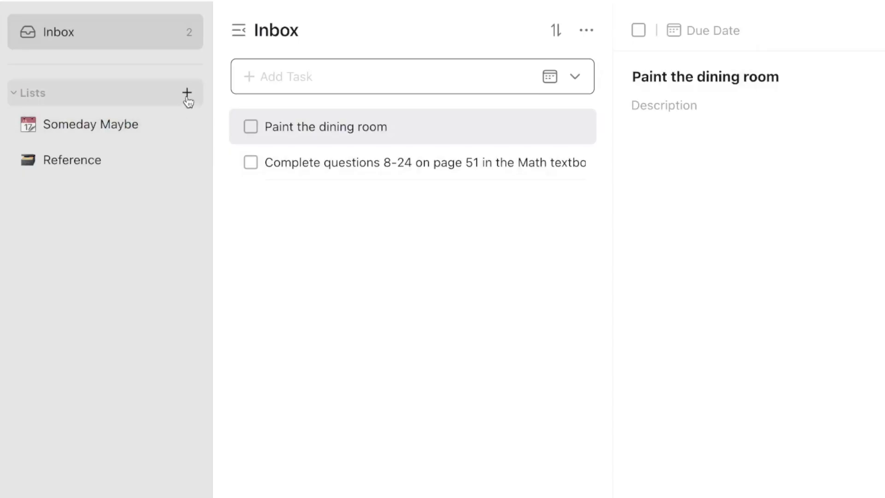
Step: Start a new list named "Paint the dining room" and give it the paintbrush emoji
left_click(187, 95)
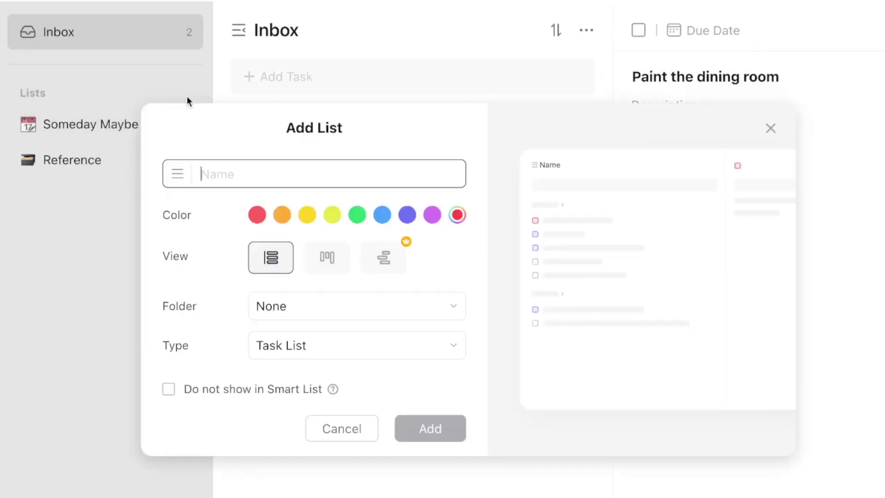
type("Paint the dining room")
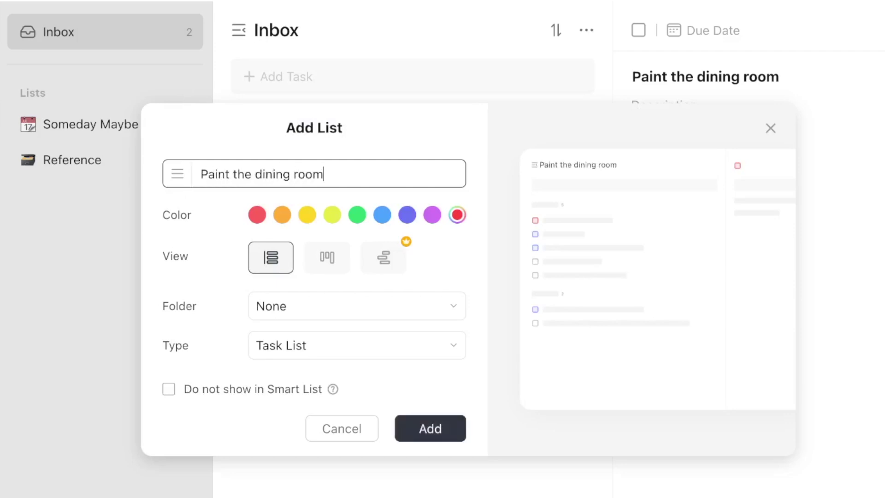
left_click(177, 174)
type("paint")
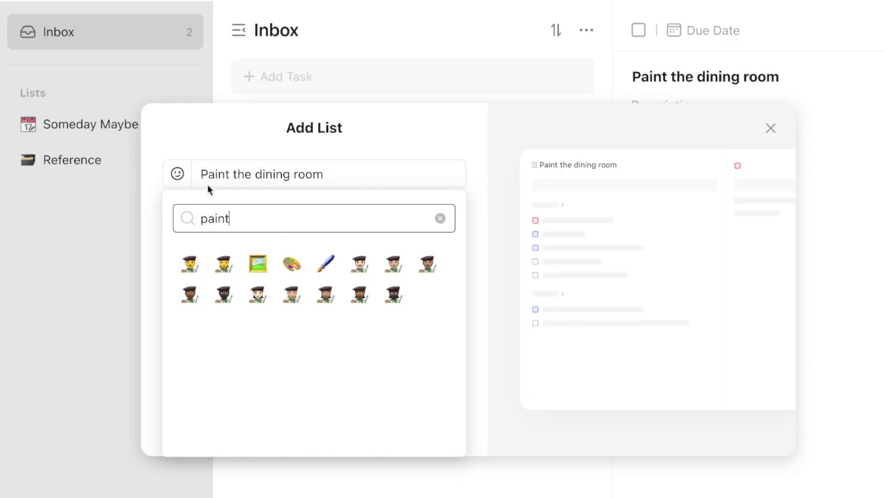
left_click(325, 264)
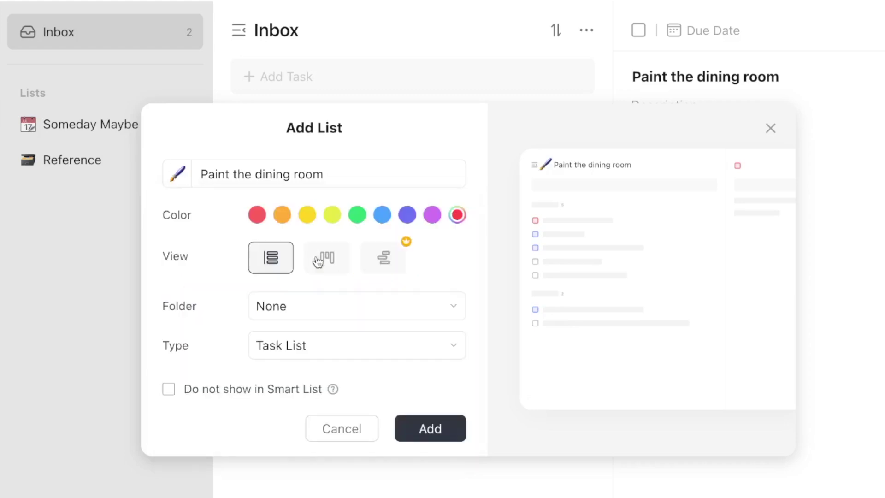
Step: Place the new list in a new folder named "PROJECTS" and add the list
left_click(455, 305)
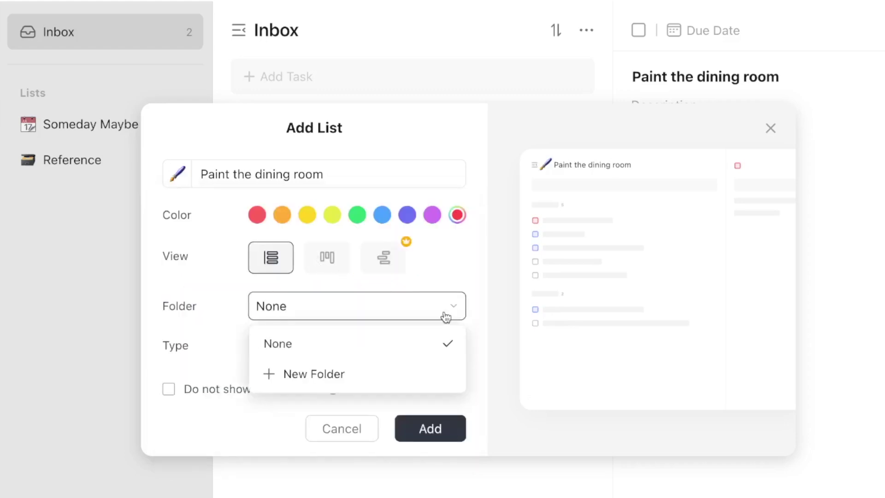
left_click(396, 379)
type("PROJECTS")
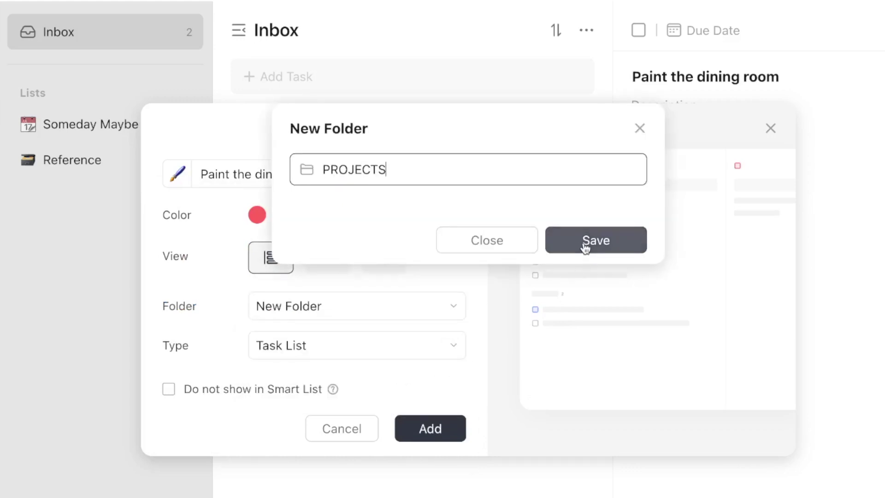
left_click(585, 244)
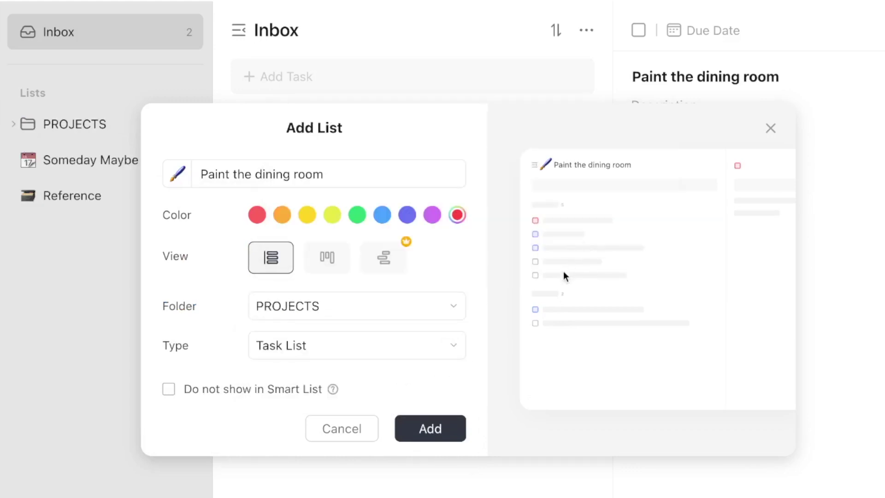
left_click(455, 427)
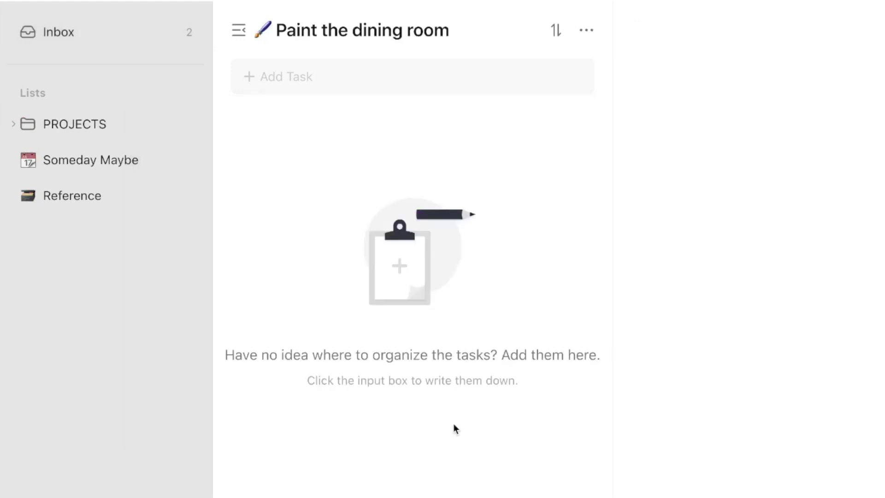
Step: Expand the PROJECTS folder and add the tasks "Pick out the paint color" and "Buy the paint" to the "Paint the dining room" list
left_click(14, 125)
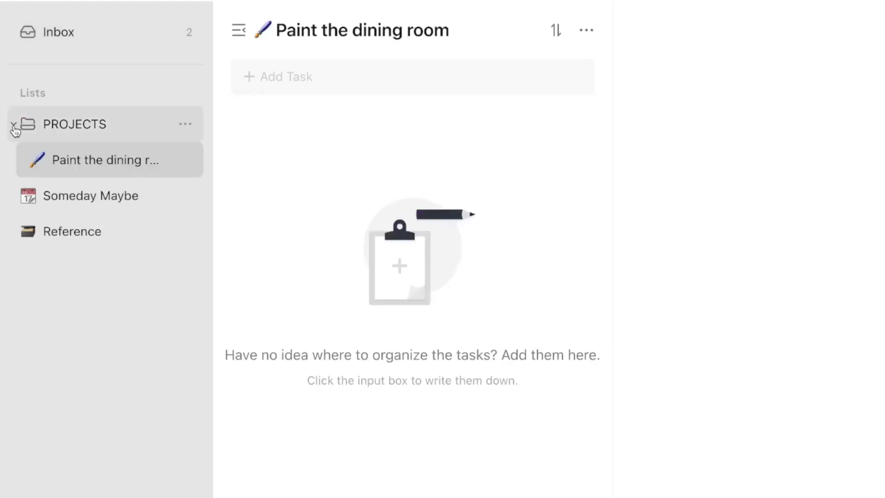
left_click(309, 80)
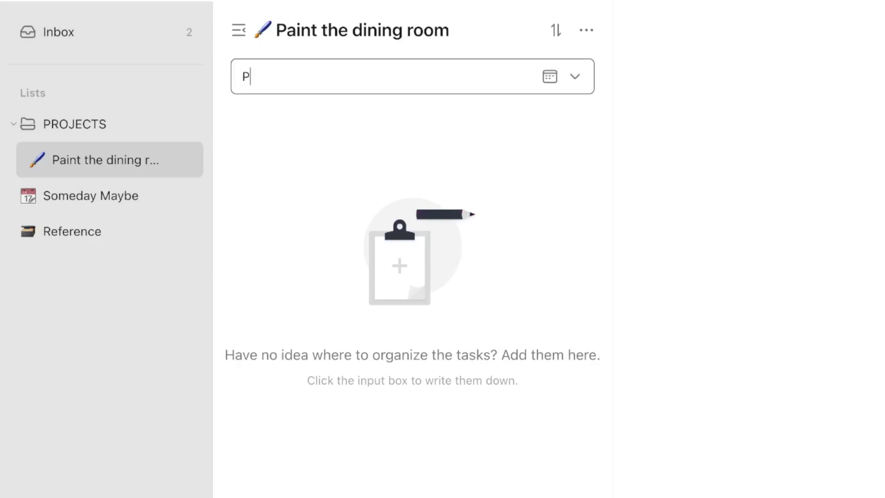
type("Pick out the paint color")
key("Return")
type("Buy the pa")
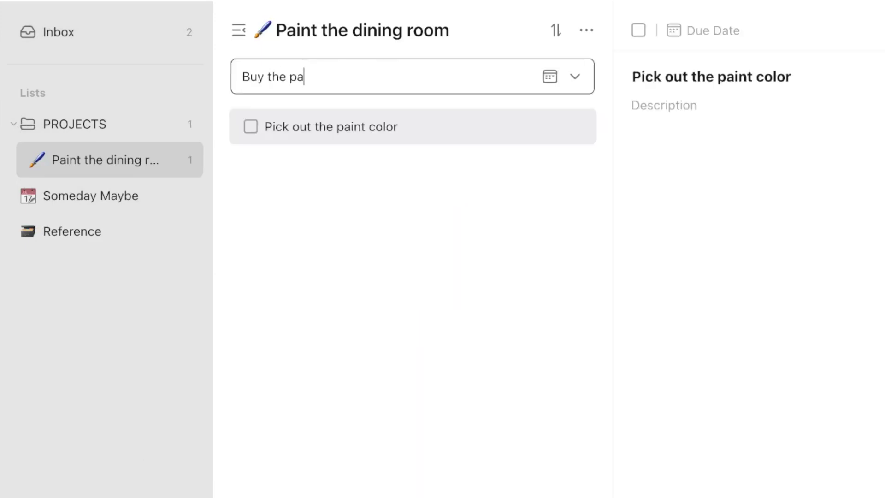
type("int")
key("Return")
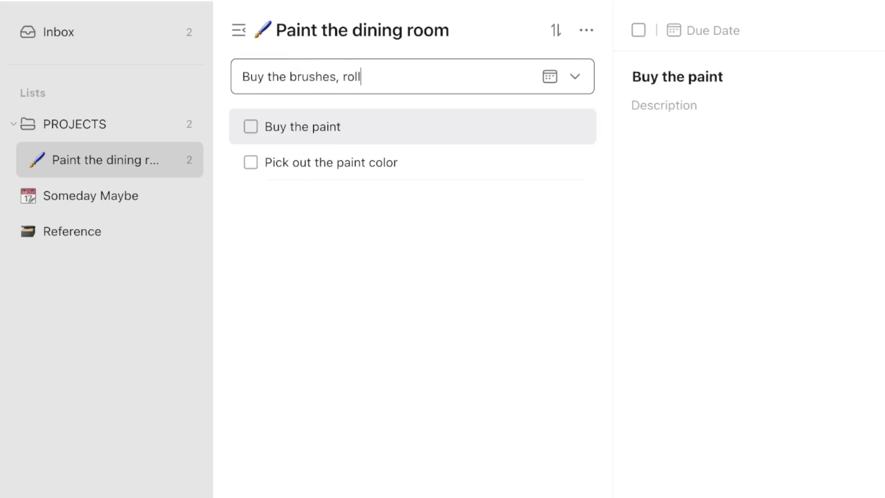
Step: Add the tasks "Buy the brushes, rollers, and other supplies" and "Prep the dining room" to the "Paint the dining room" list
type("Buy the brushes, rollers, and other supplies")
key("Return")
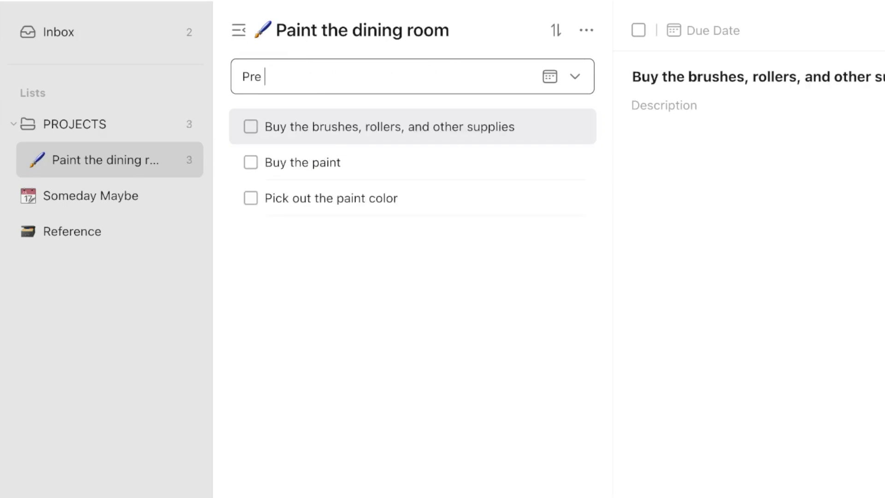
type("Prep the dining roo")
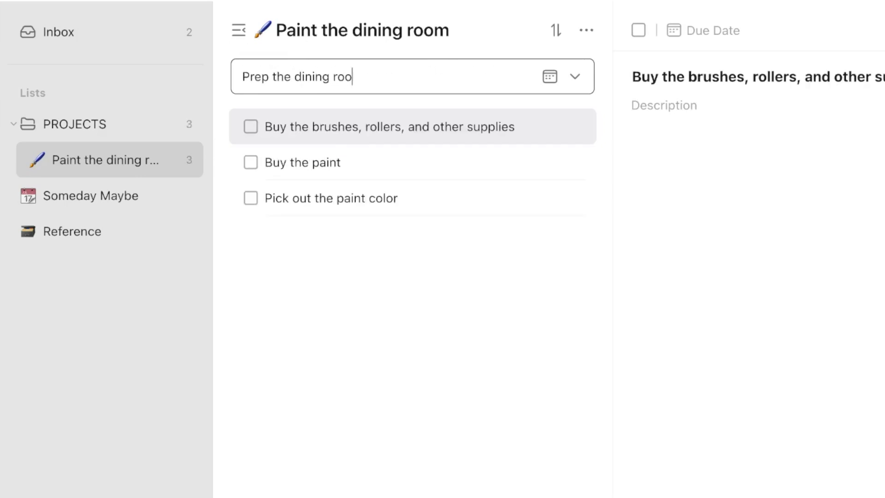
type("m")
key("Return")
Step: Add a task named "Paint the dining room" to the same project list
type("Paint the dininr")
key("BackSpace")
key("super+a")
key("BackSpace")
type("Paint the dinin")
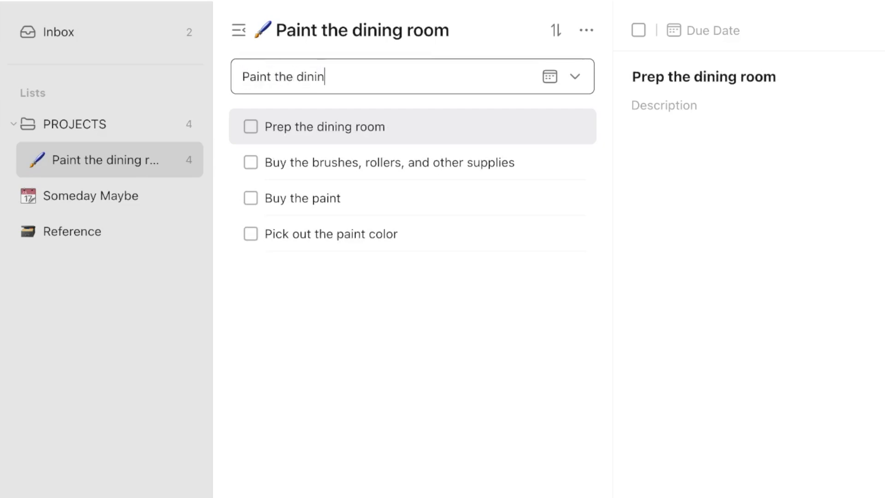
type("g room")
key("Return")
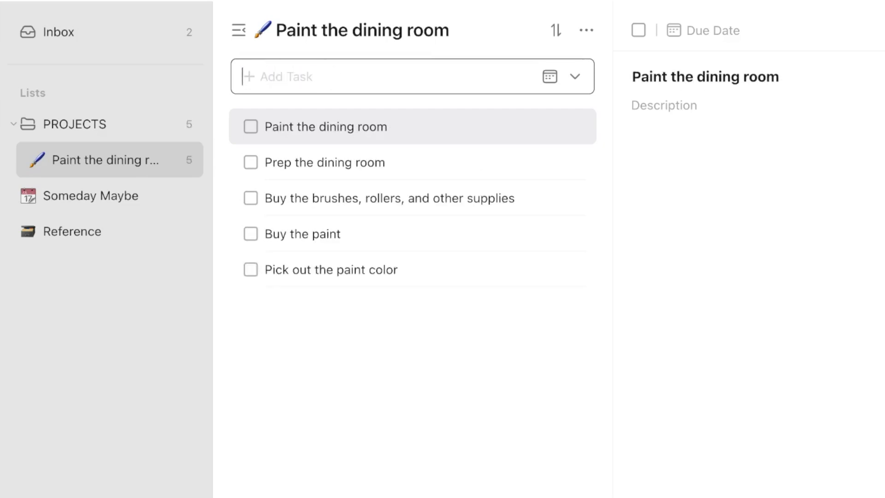
Step: Create a new task list named "Plan and execute a business presentation" with a businessman emoji
left_click(186, 92)
type("Plan and execute a business pro")
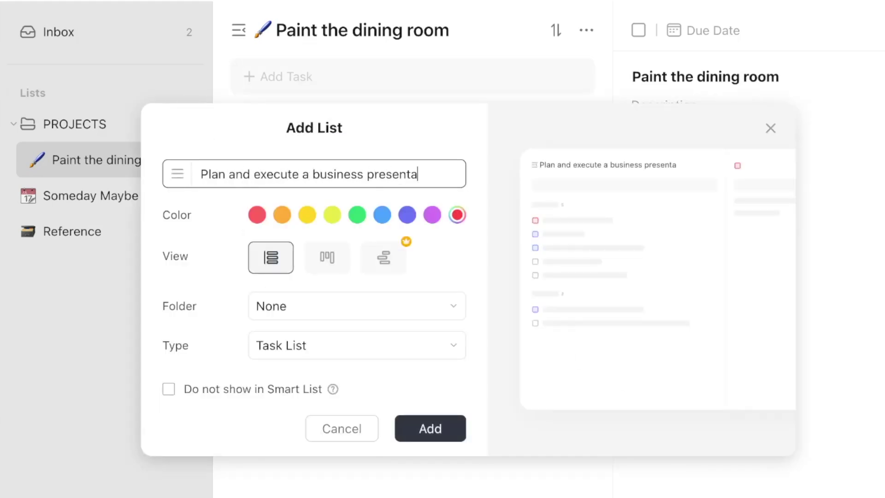
left_click(179, 177)
type("busines")
left_click(325, 261)
left_click(430, 428)
Step: Paste the presentation steps as separate tasks into the new list and move the list into the PROJECTS folder
key("super+v")
left_click(572, 236)
left_click_drag(74, 124, 72, 185)
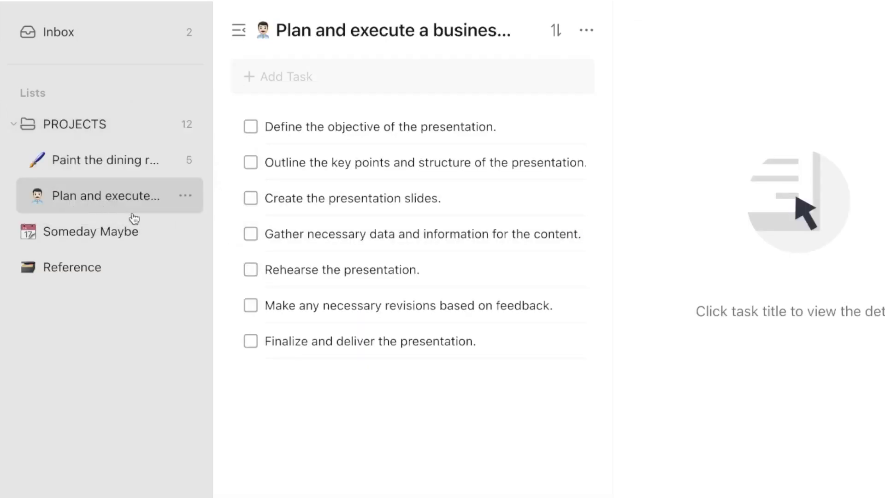
Step: Set up a new list in the PROJECTS folder named "Plan a family vacation" with the sunglasses face emoji
left_click(186, 124)
type("Plan a family vacation")
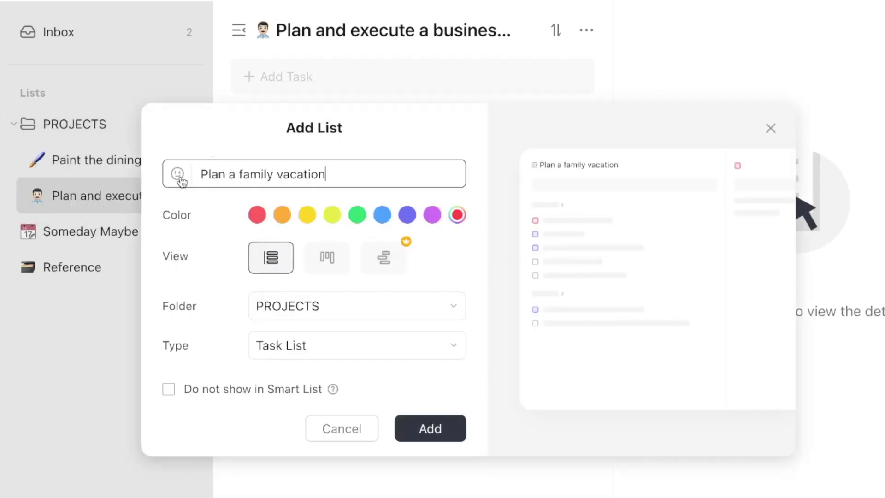
left_click(178, 174)
type("va")
key("BackSpace")
key("BackSpace")
type("su")
left_click(189, 262)
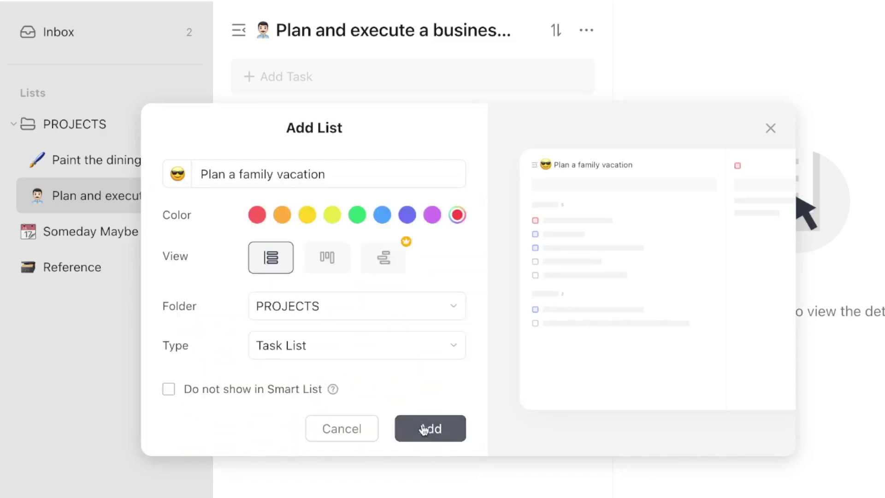
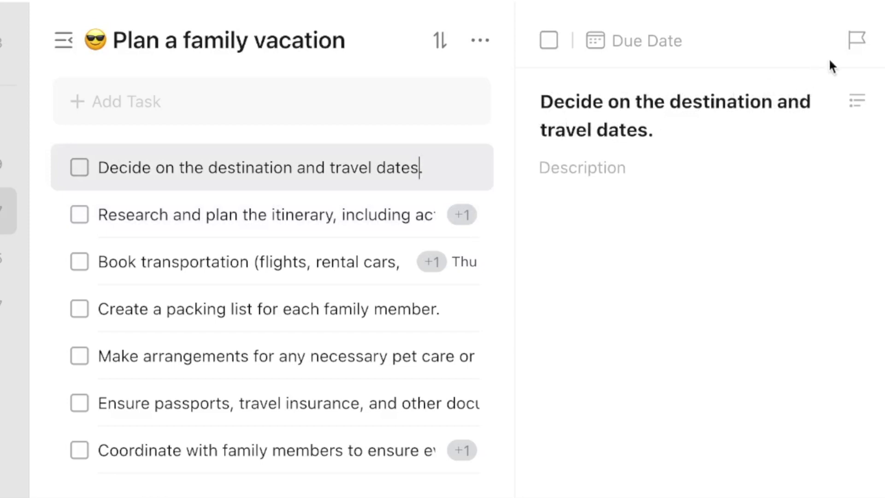
Step: Set the priority of the task "Decide on the destination and travel dates." to High
left_click(856, 41)
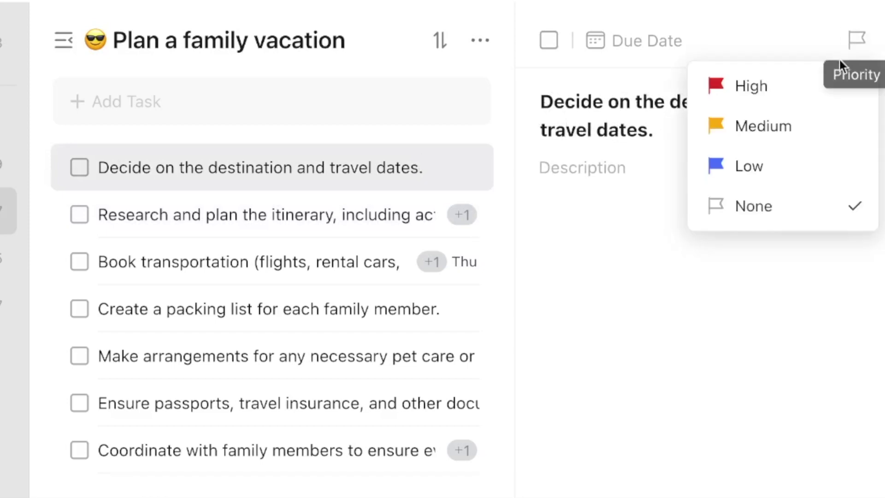
left_click(803, 93)
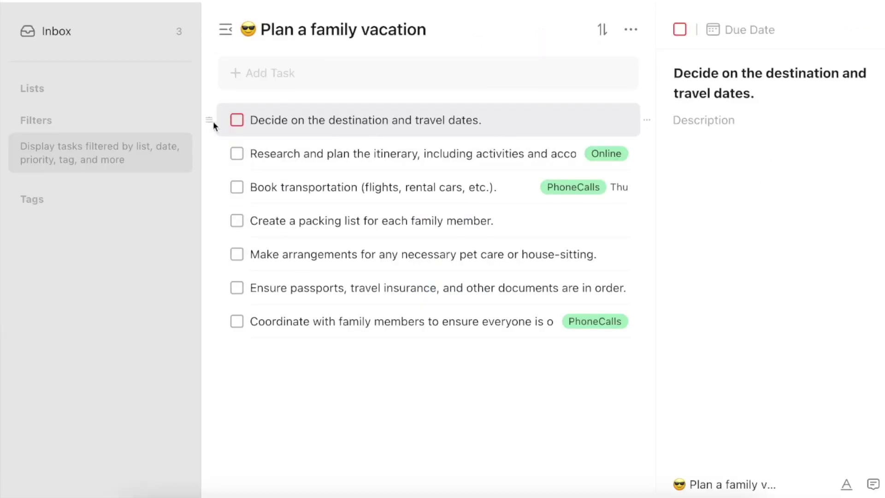
Step: Start a new advanced filter named "Next Actions" and give it the rocket emoji
mouse_move(190, 124)
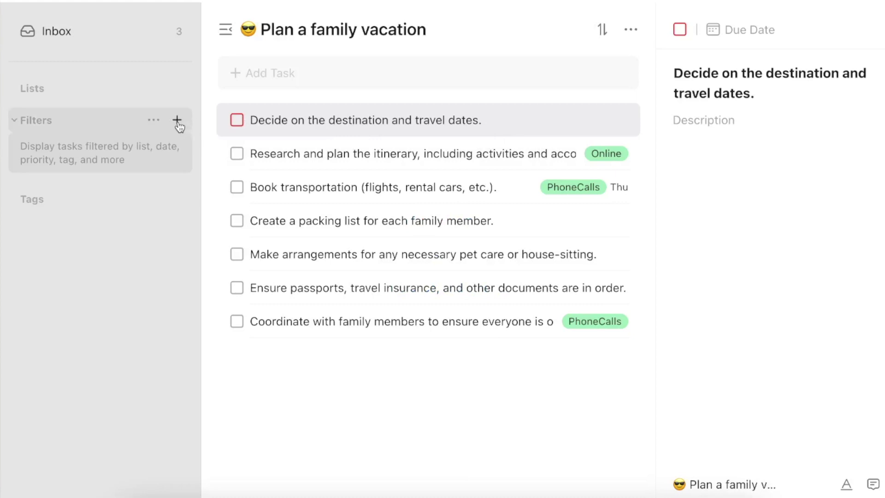
left_click(177, 120)
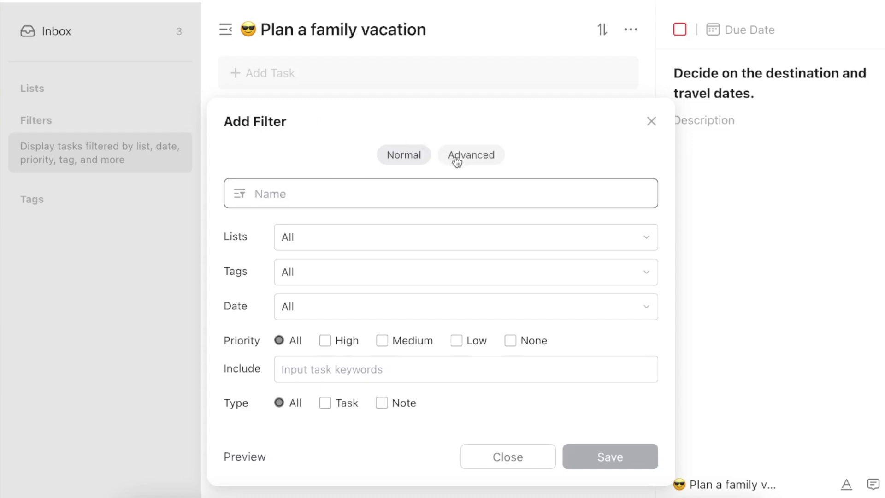
left_click(470, 155)
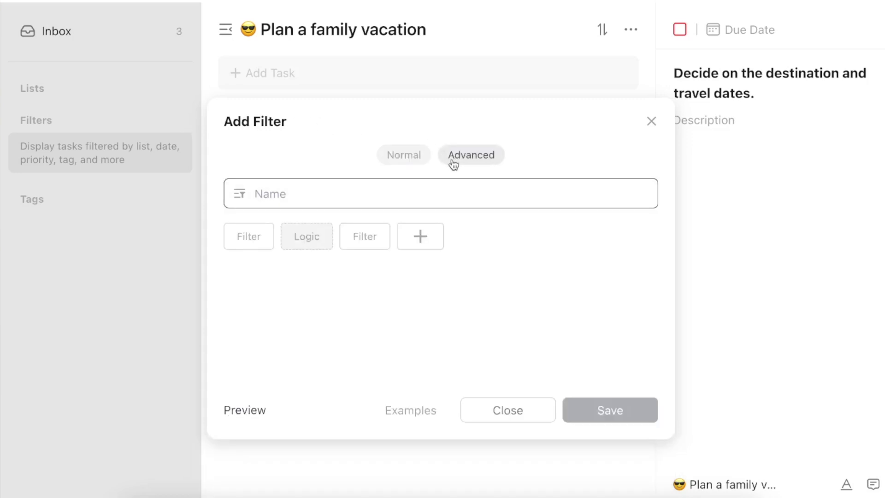
type("Next Actions")
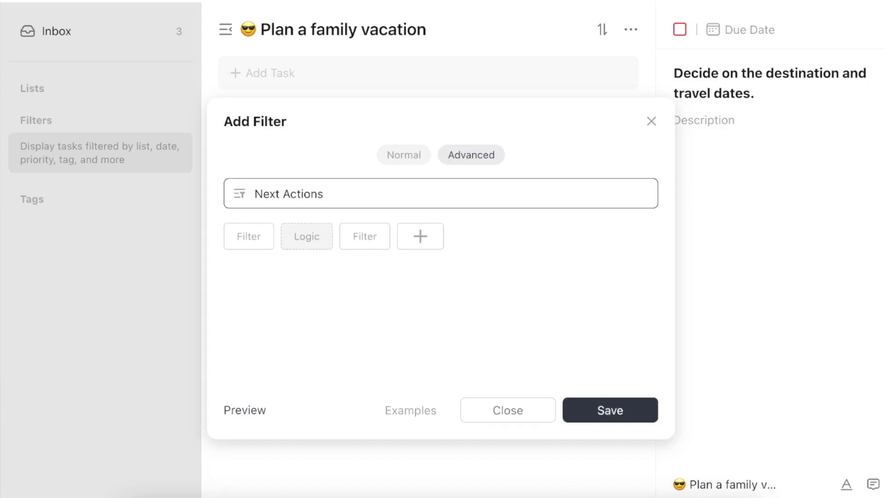
left_click(314, 279)
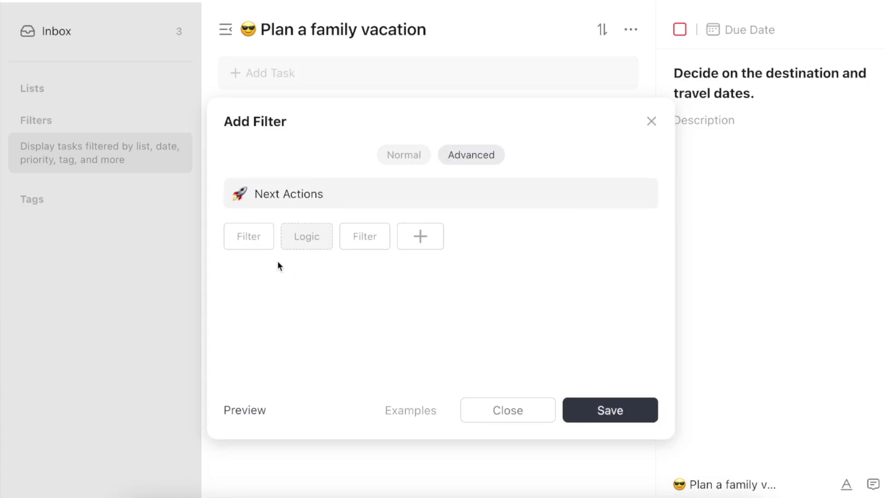
Step: Set the filter's first condition to the date Today and join it to the next condition with OR
left_click(262, 246)
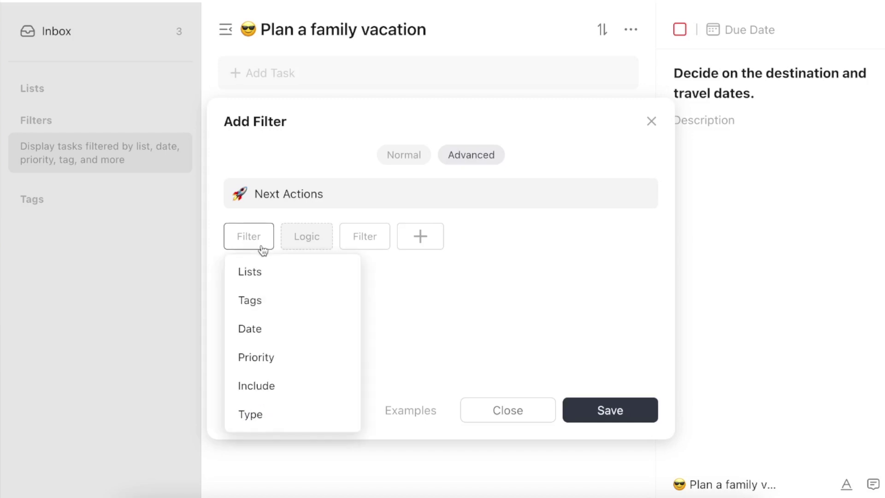
left_click(283, 329)
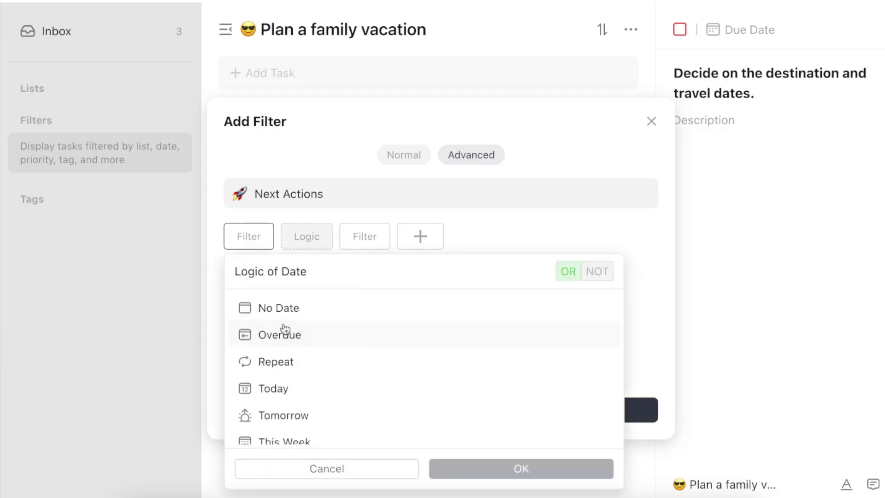
left_click(306, 396)
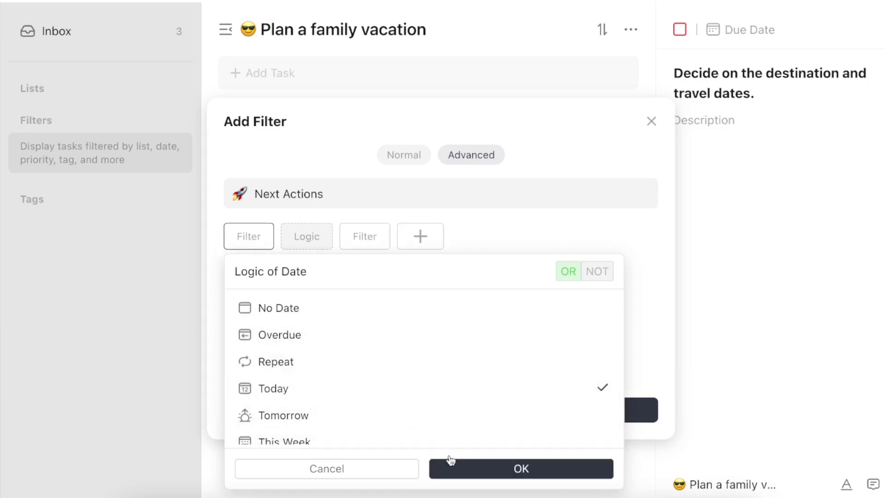
left_click(469, 469)
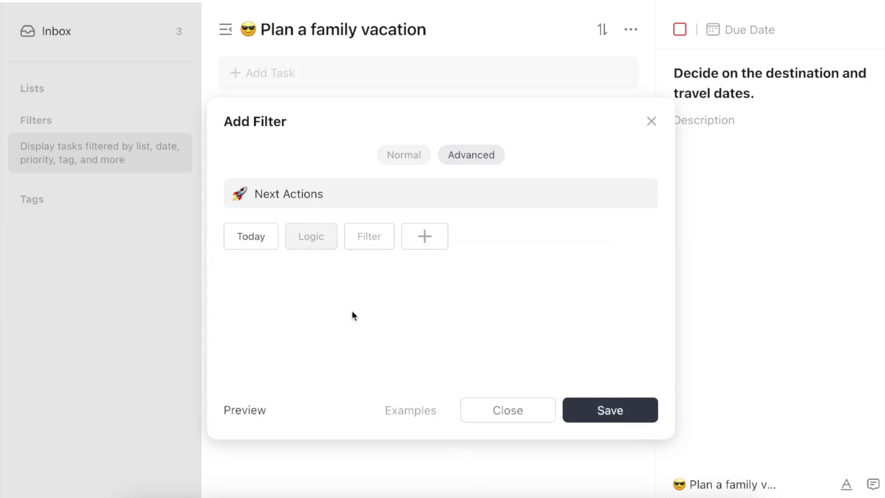
left_click(323, 246)
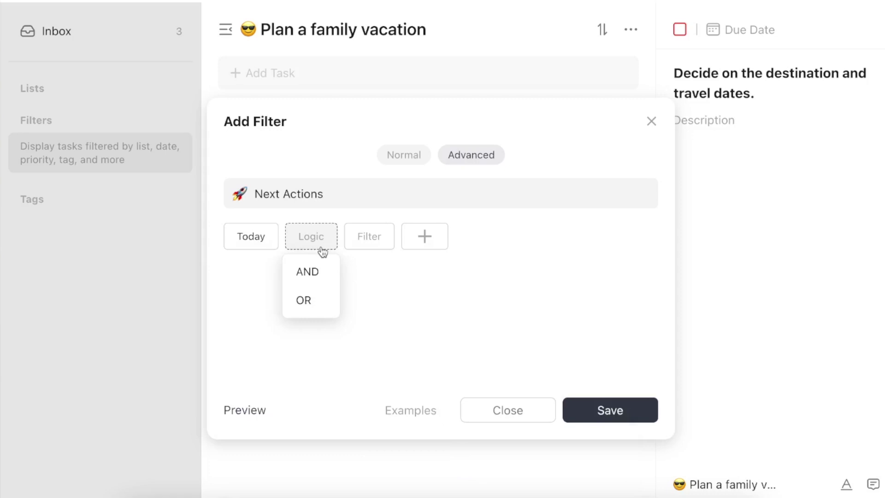
left_click(305, 300)
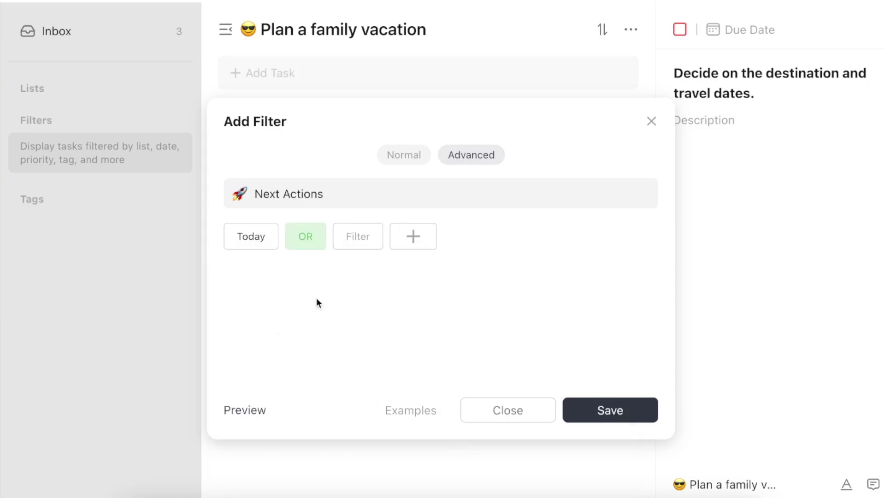
Step: Set the second condition to priority High, Medium or Low and save the Next Actions filter
left_click(367, 246)
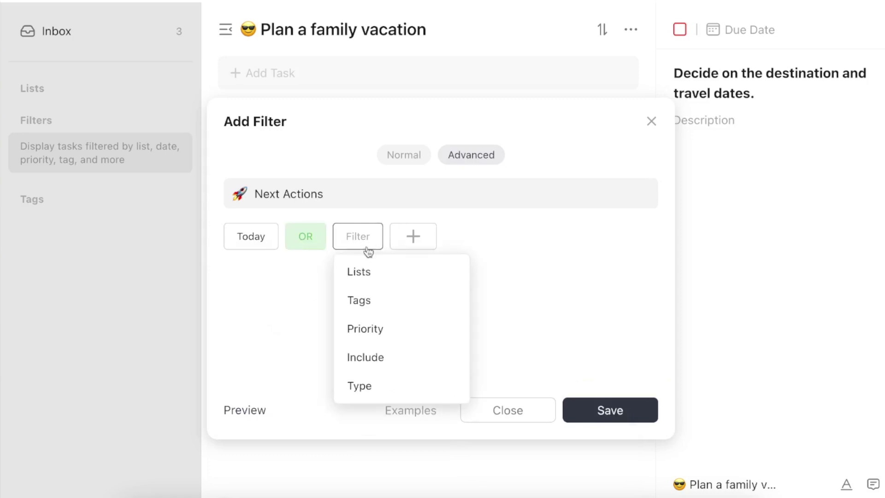
left_click(387, 330)
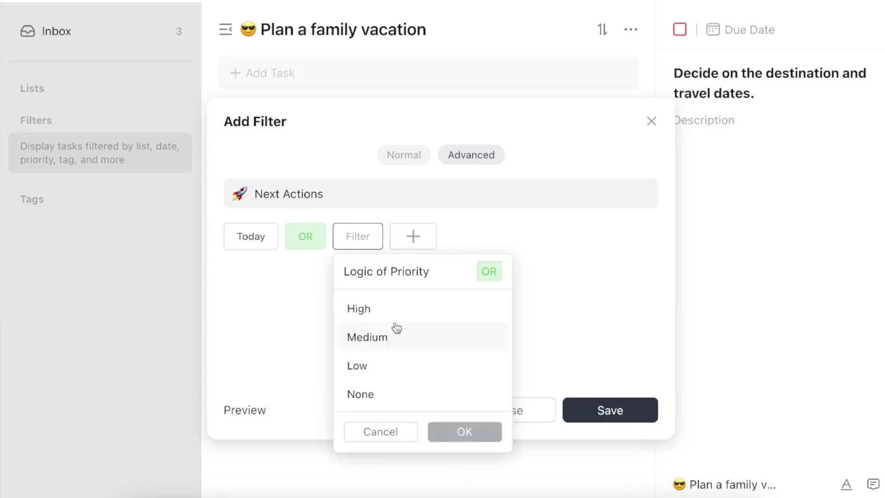
left_click(416, 319)
left_click(414, 340)
left_click(416, 365)
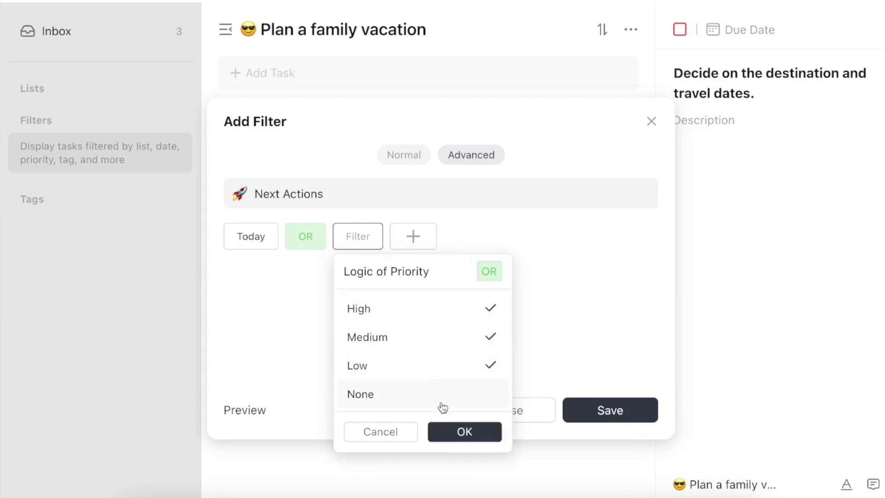
left_click(462, 432)
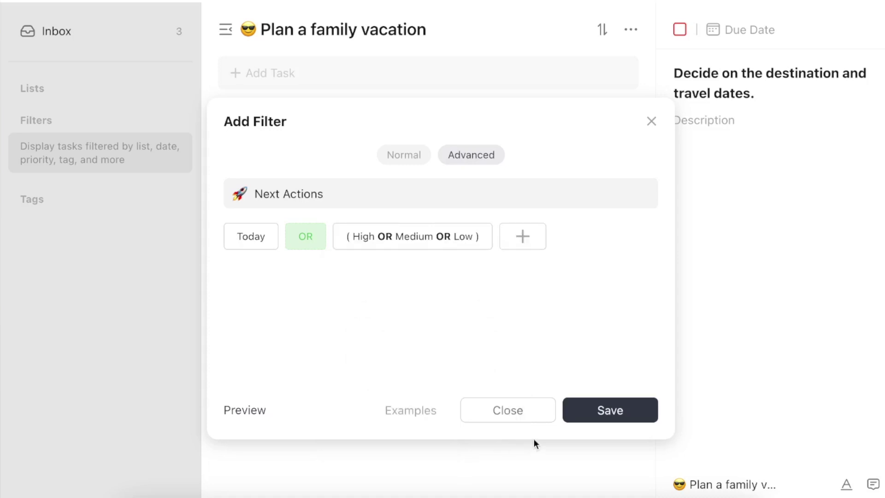
left_click(611, 414)
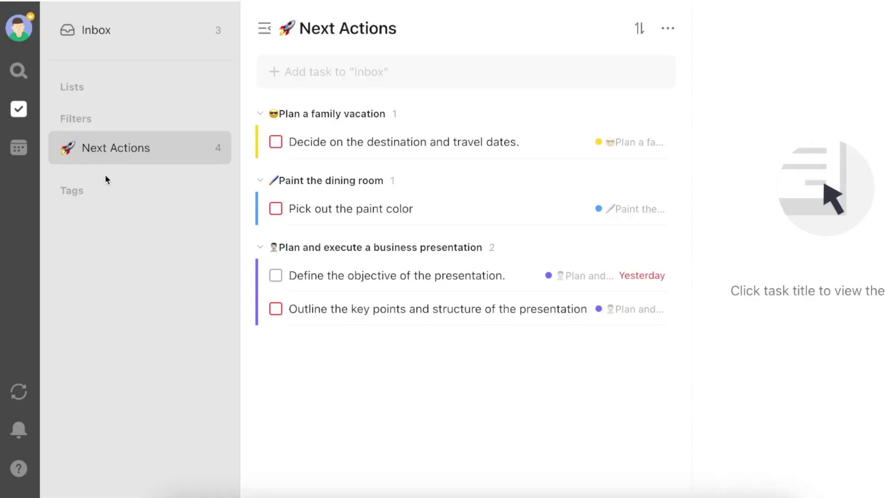
Step: Expand the lists, open the PROJECTS folder and switch it to the Kanban view
left_click(54, 89)
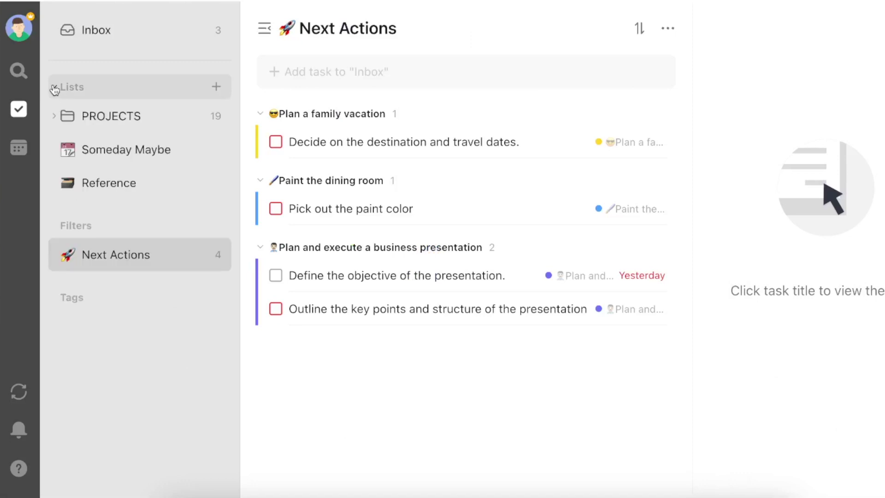
left_click(148, 122)
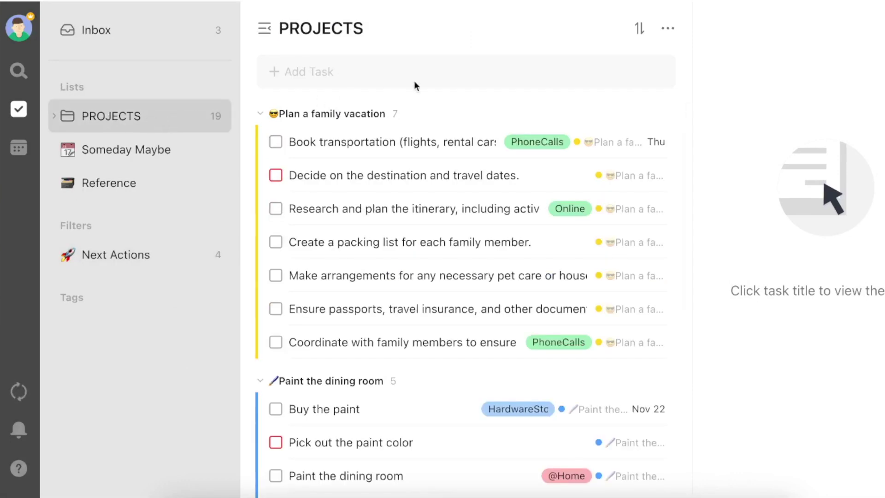
left_click(667, 31)
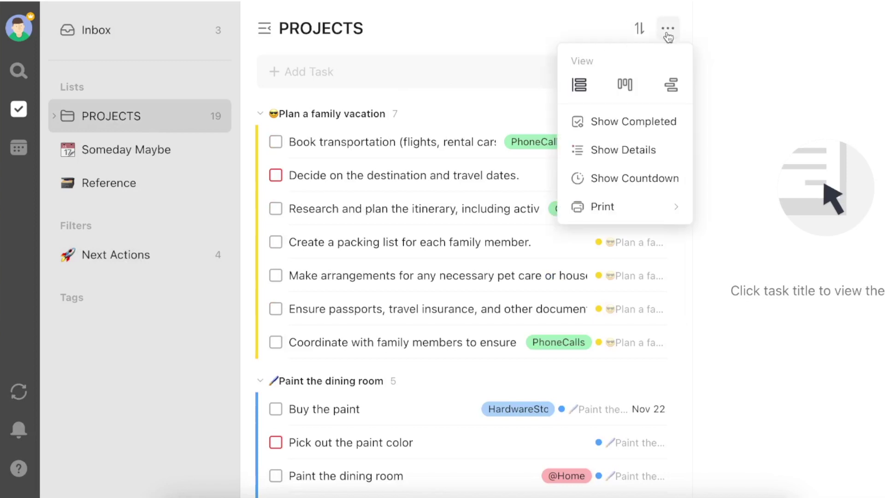
left_click(629, 94)
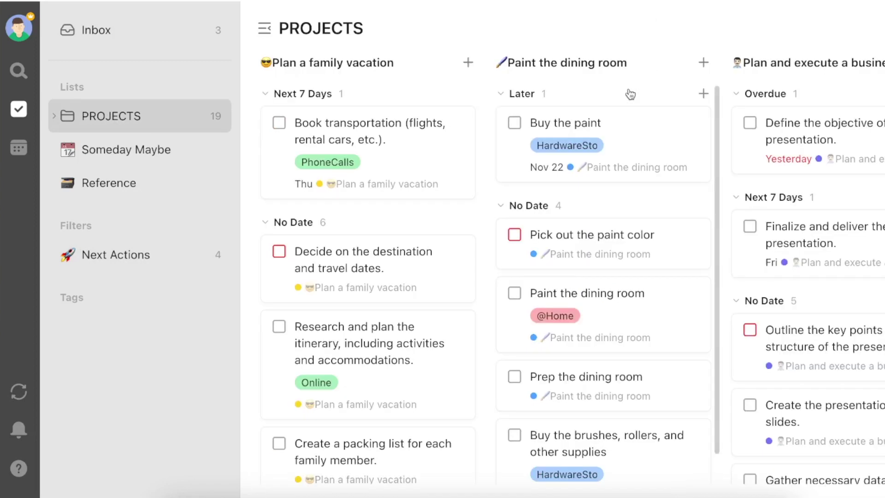
Step: Sort the PROJECTS board by priority while keeping it grouped by list
left_click(869, 28)
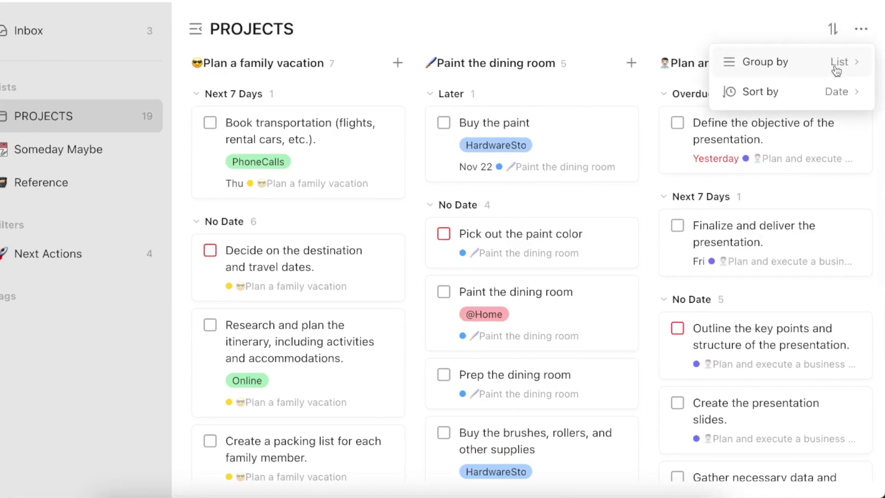
left_click(839, 91)
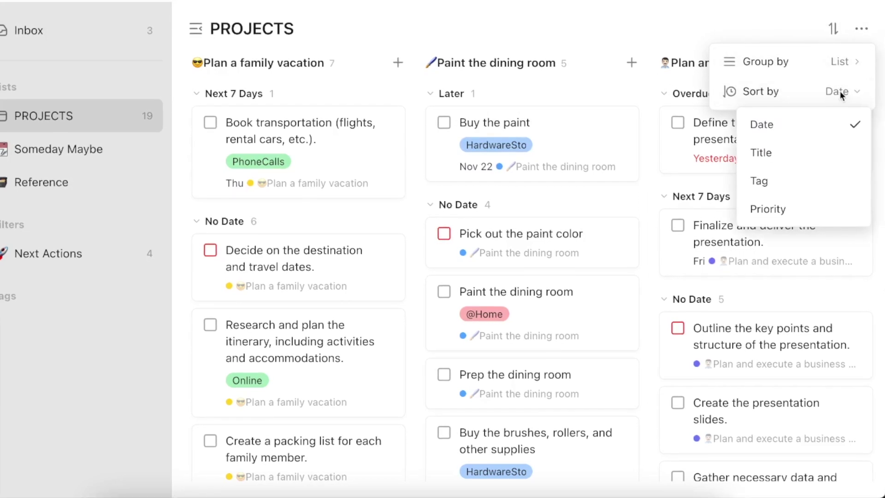
left_click(833, 208)
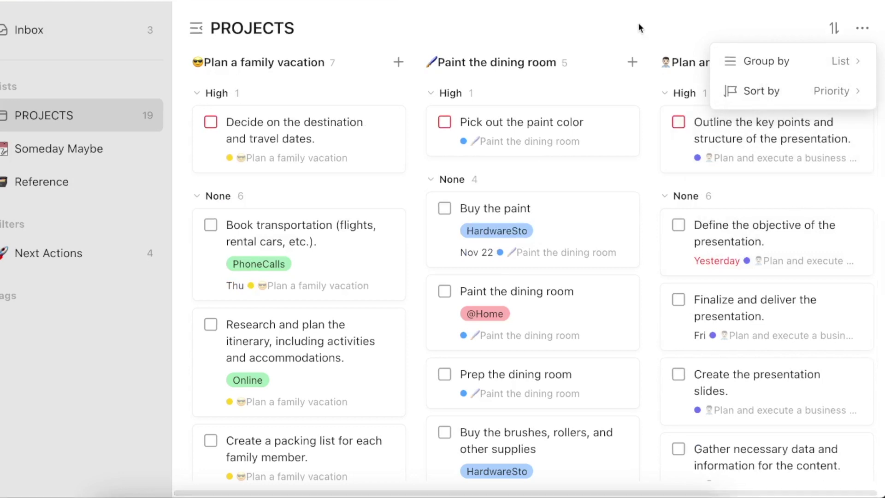
left_click(375, 20)
Step: View the PROJECTS board with the sidebar temporarily hidden, and open the Someday Maybe list
left_click(245, 30)
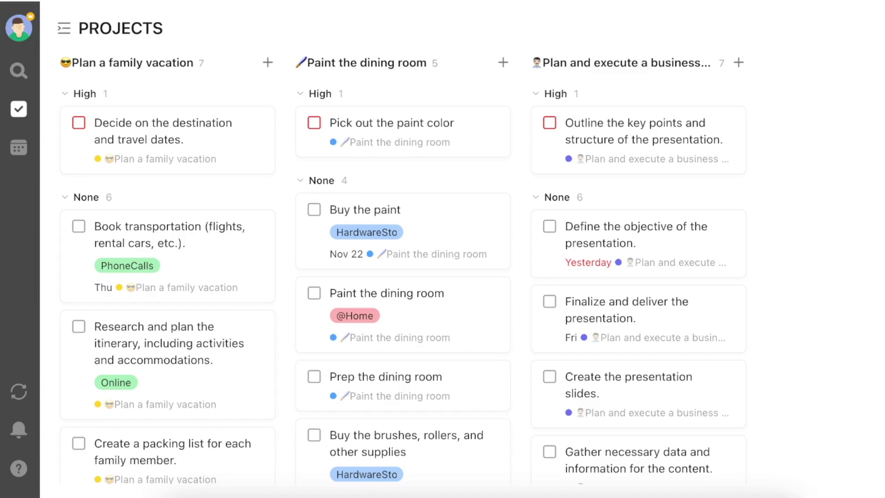
left_click(65, 28)
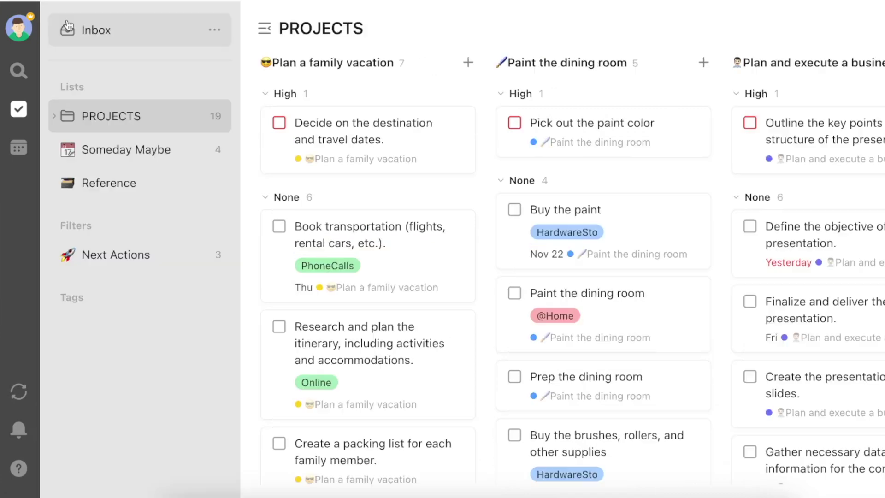
left_click(135, 157)
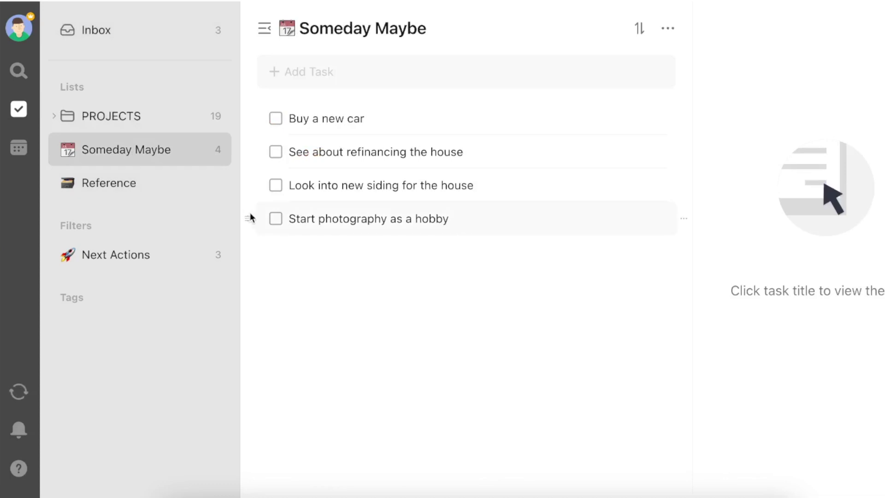